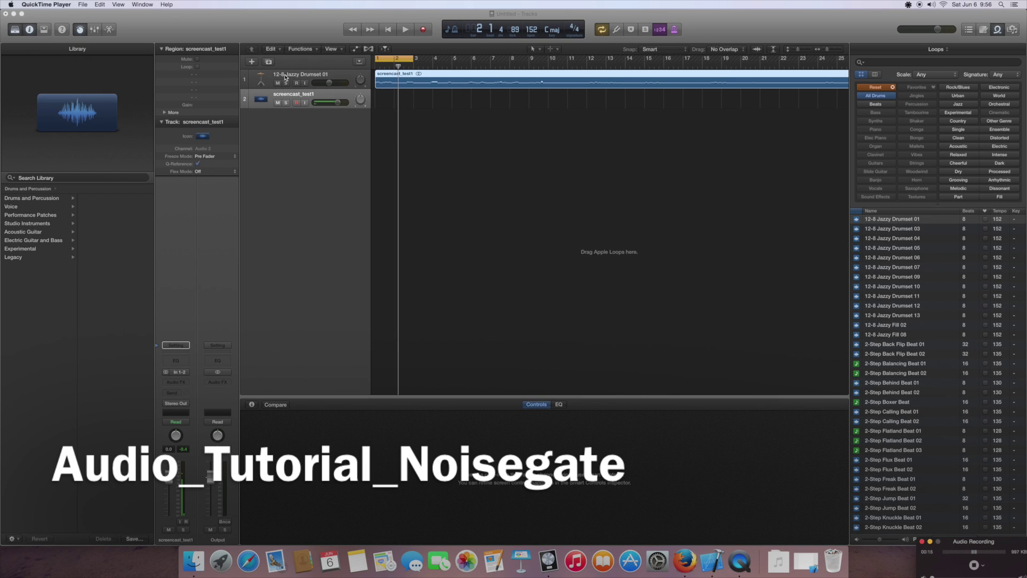
- Delete the 12-8 Jazzy Drumset 01 region and then its track
left_click(264, 80)
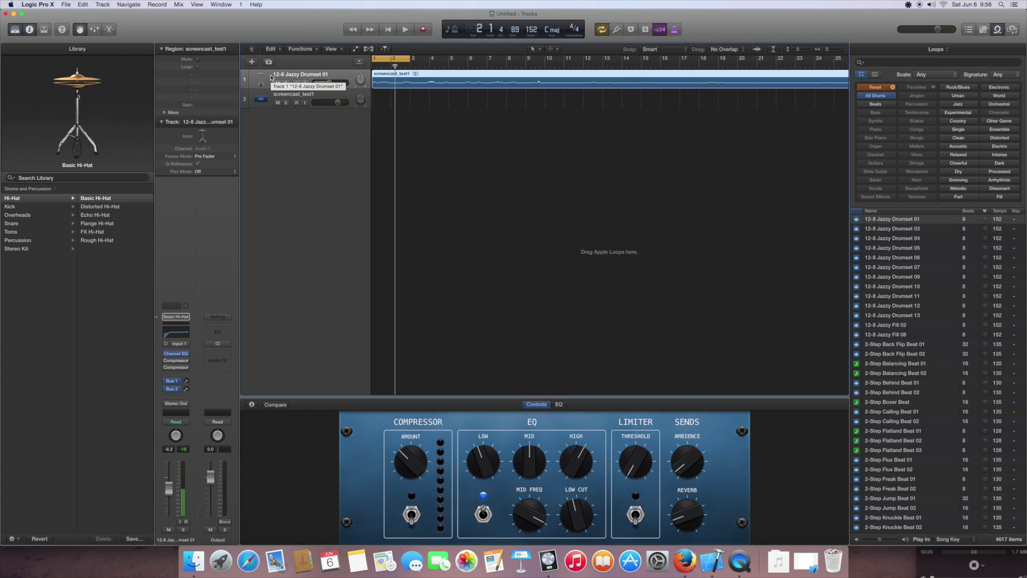
key("Delete")
key("super+BackSpace")
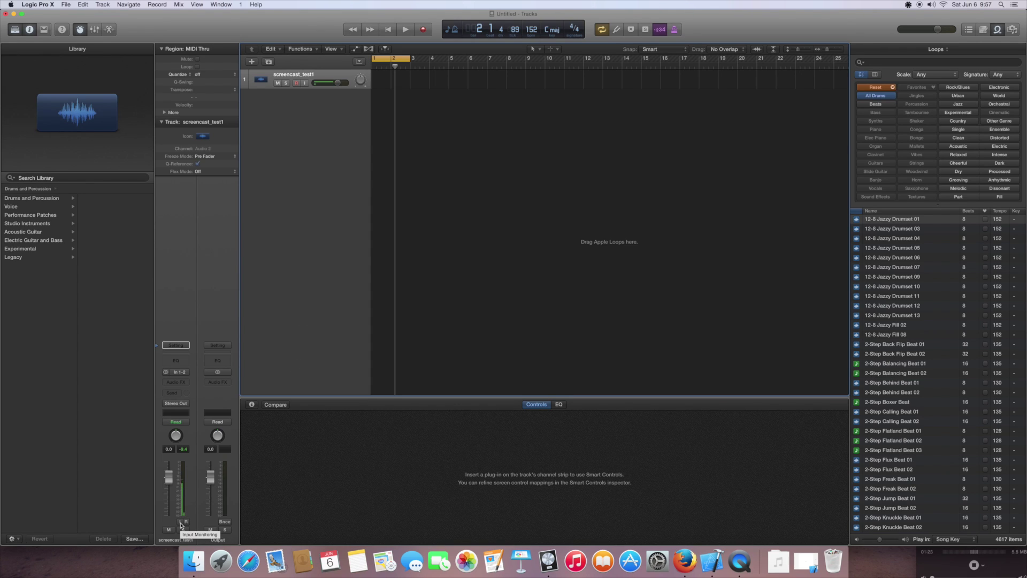
- Turn on input monitoring on the screencast_test1 channel strip
left_click(181, 521)
left_click(187, 382)
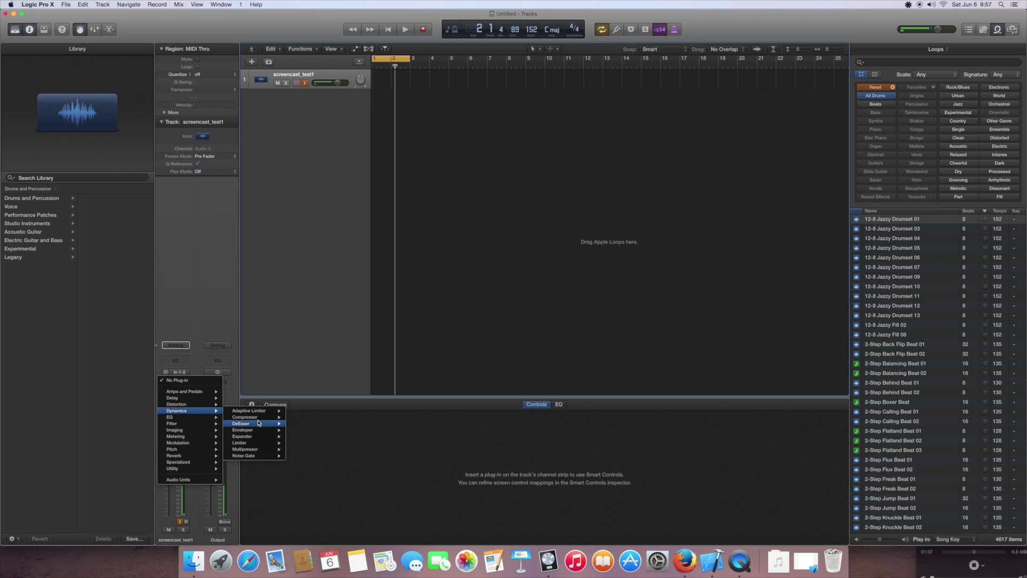
mouse_move(176, 409)
mouse_move(244, 455)
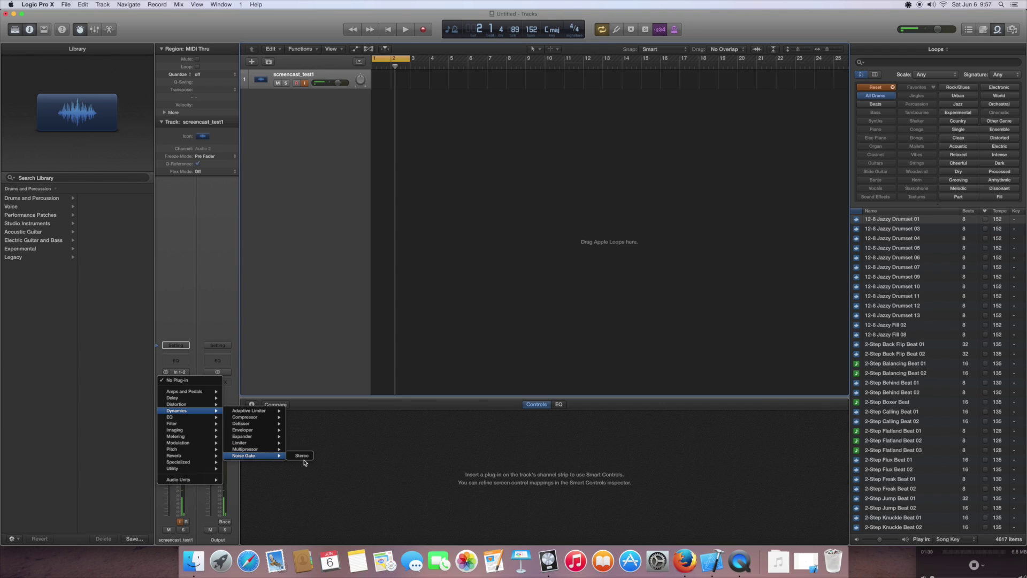
- Insert a stereo Noise Gate on screencast_test1 and nudge its threshold slightly up
left_click(303, 456)
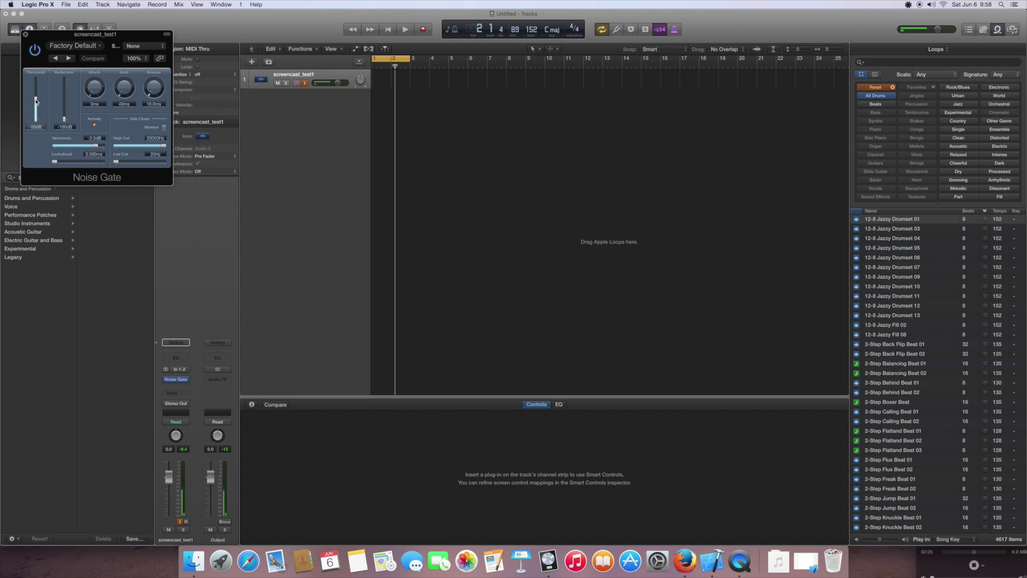
left_click_drag(36, 101, 35, 99)
- Try Noise Gate thresholds between -100 and -30 dB, settling on -39 dB
left_click_drag(36, 100, 36, 98)
mouse_move(37, 95)
left_mouse_down()
mouse_move(38, 111)
mouse_move(41, 94)
left_mouse_up()
left_click_drag(41, 92, 42, 98)
left_click_drag(41, 98, 39, 121)
left_click_drag(40, 121, 44, 102)
left_click_drag(36, 99, 36, 94)
- Lengthen the Noise Gate release through 53.7 and 80.9 ms to 414.2 ms
left_click_drag(151, 93, 168, 112)
left_click_drag(154, 91, 156, 75)
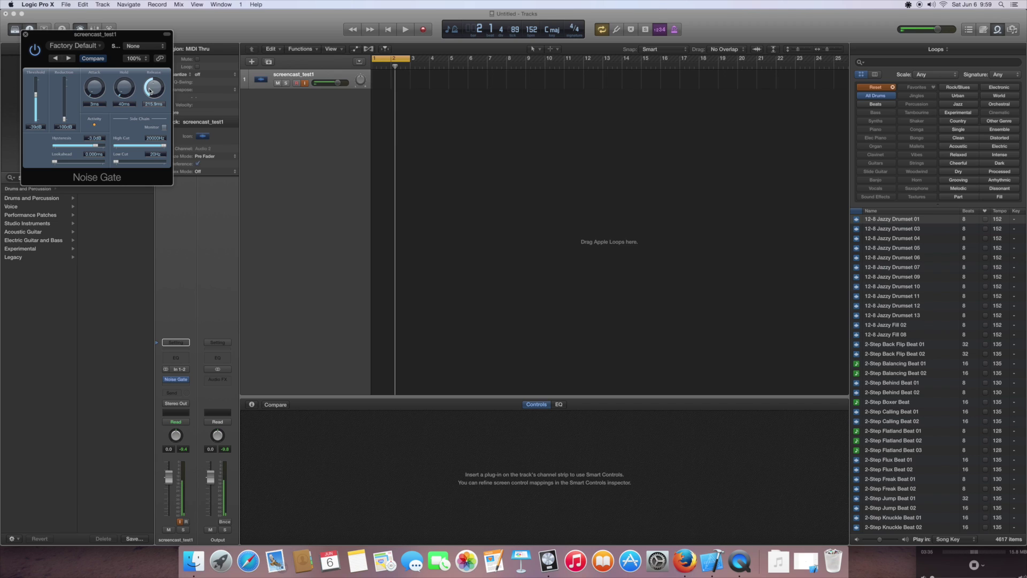
left_click_drag(156, 81, 156, 79)
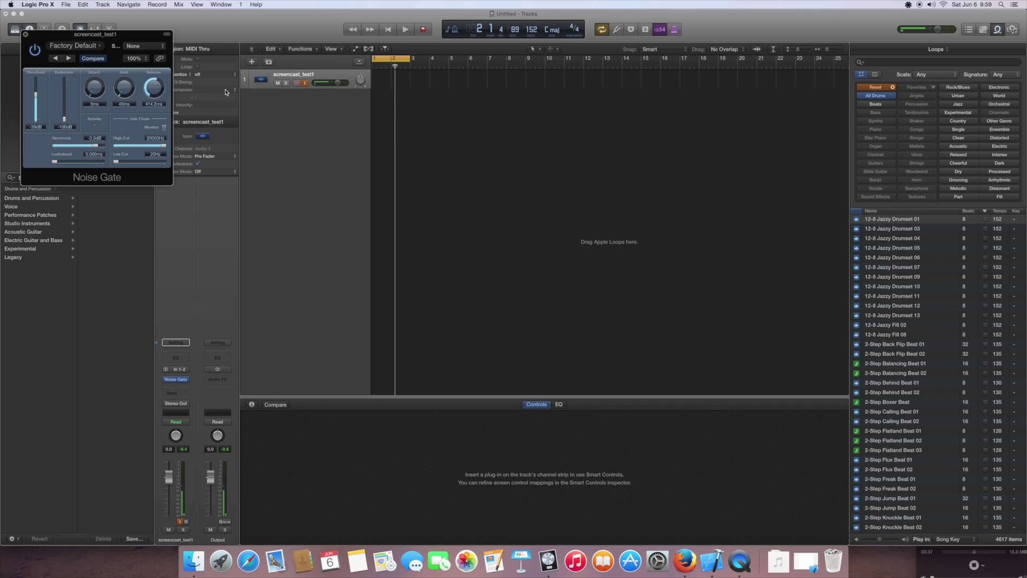